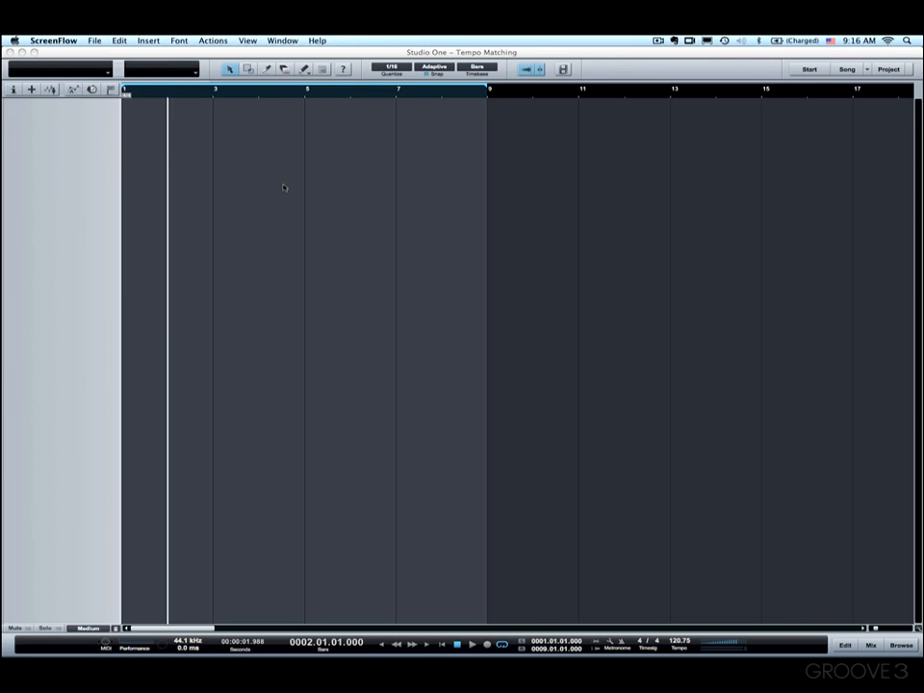
- Review the Stretch Audio Loops to Song Tempo option in the song setup and accept the settings
left_click(166, 139)
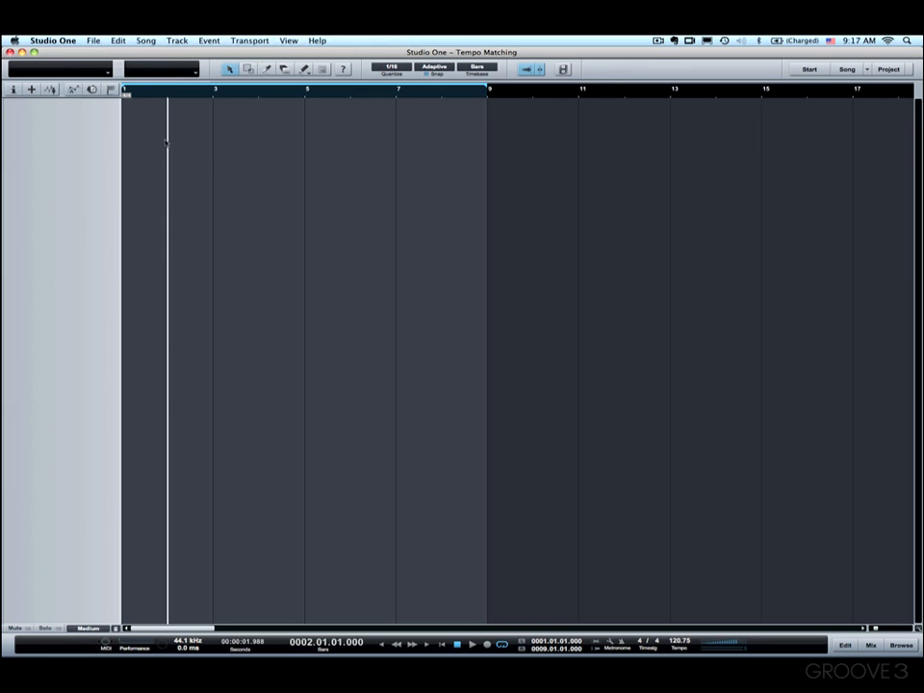
left_click(145, 40)
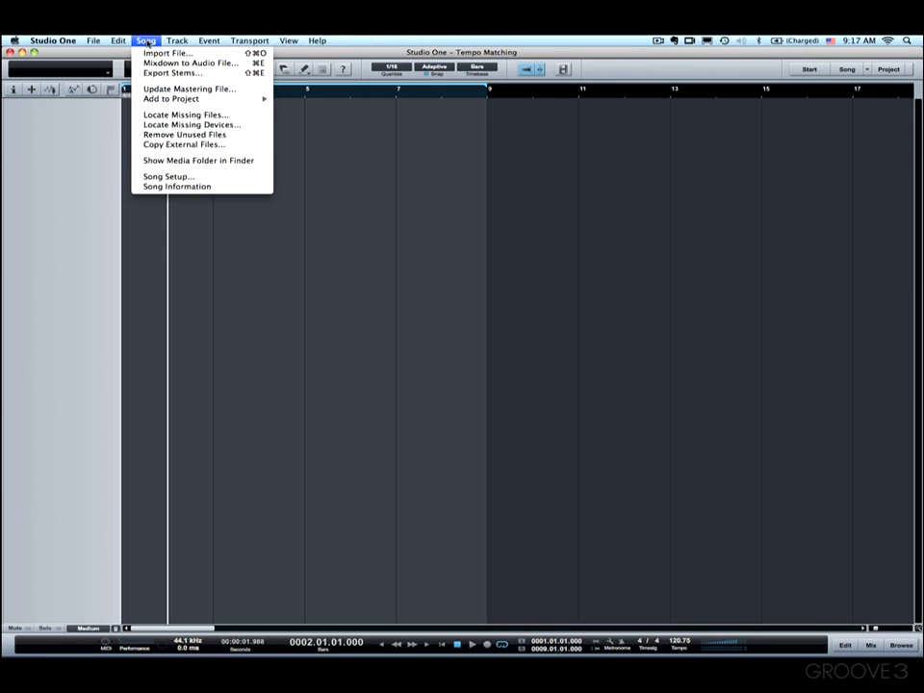
left_click(192, 179)
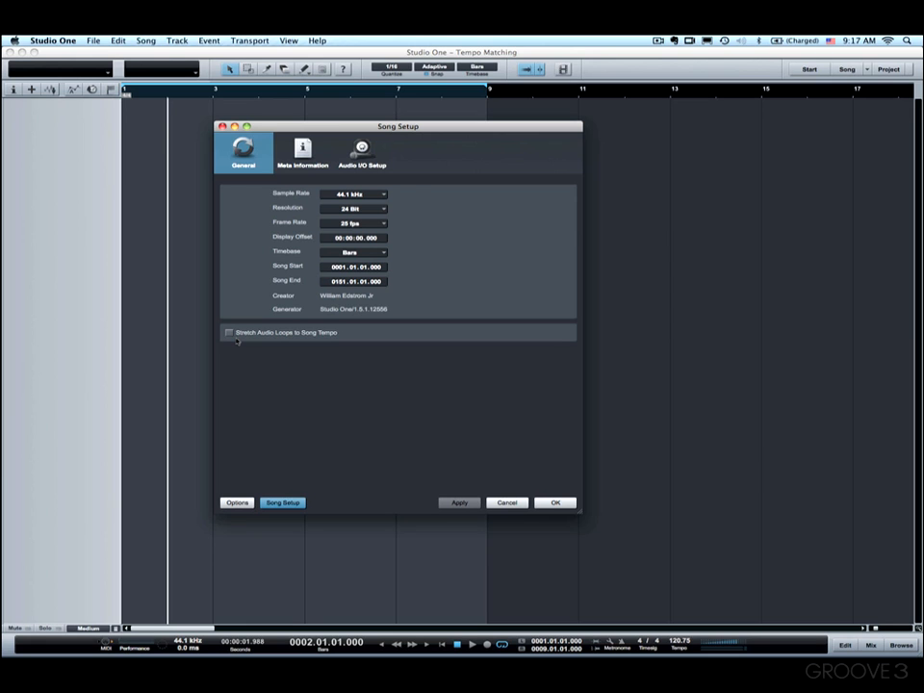
left_click(561, 502)
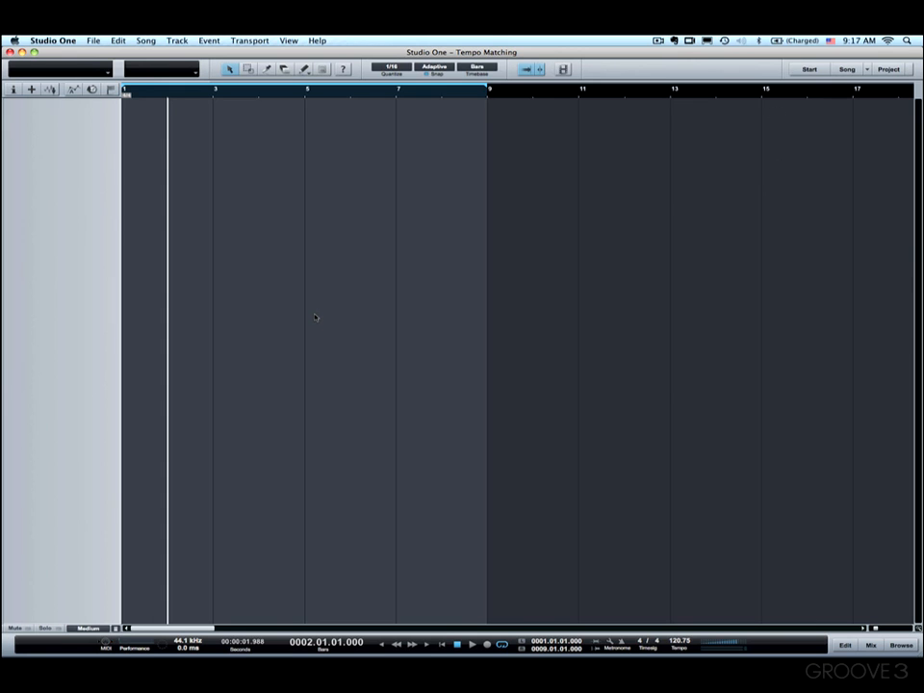
- Check the Stretch Audio Loops to Song Tempo option for new songs without creating a song
left_click(94, 40)
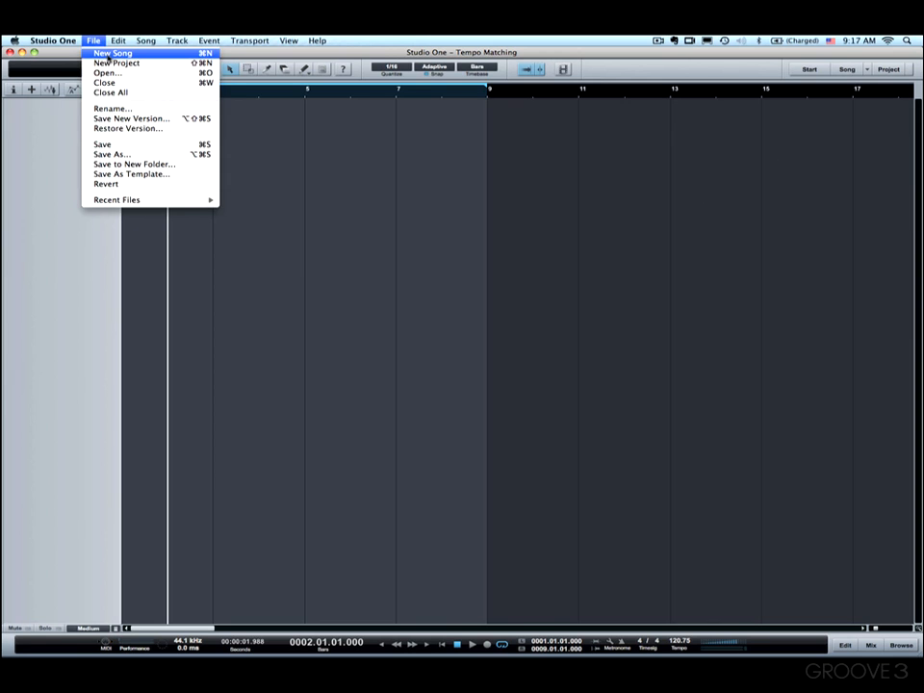
left_click(109, 58)
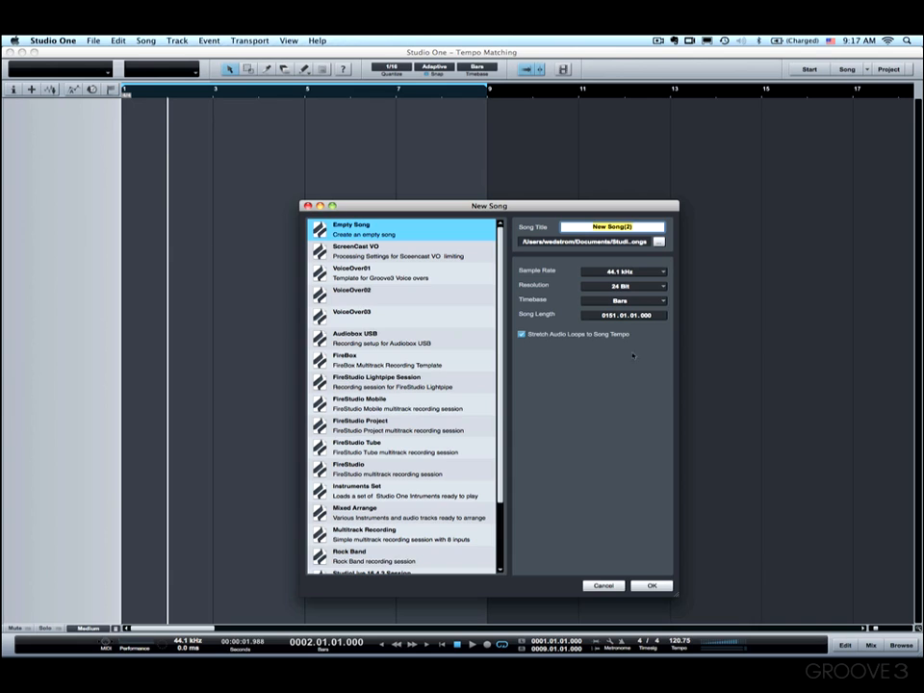
left_click(603, 585)
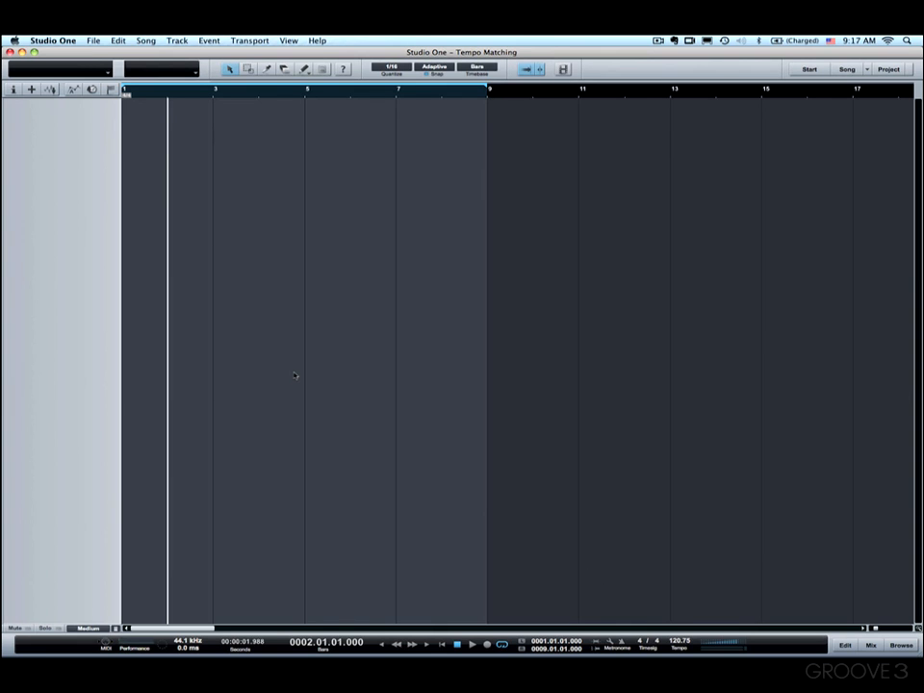
- Add the loop file Quick Start Blues.wav from the My Loops folder as a new audio track starting at bar 1
left_click(902, 646)
left_click_drag(833, 186, 125, 149)
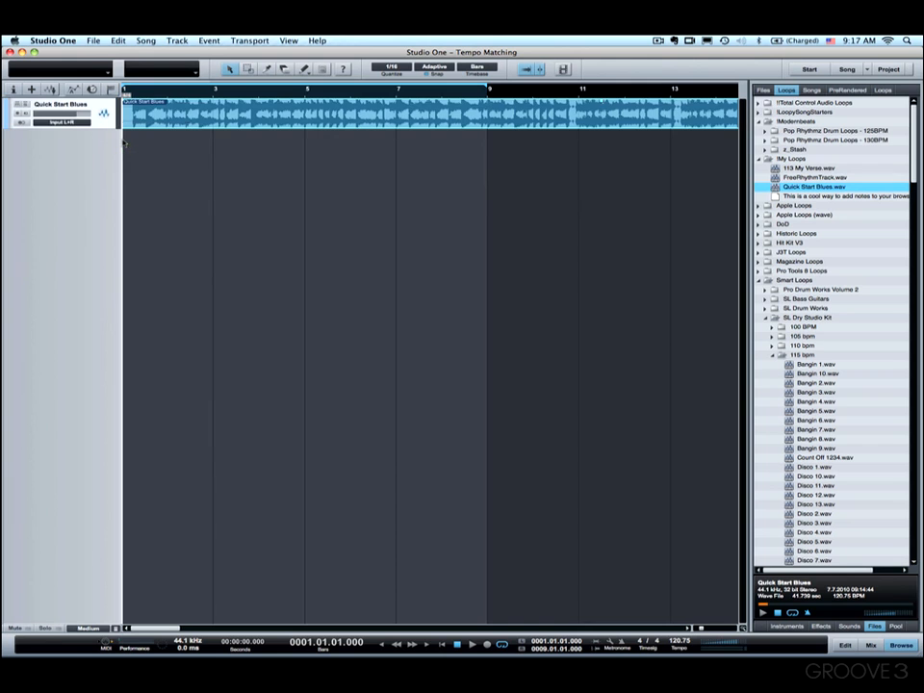
left_click(896, 647)
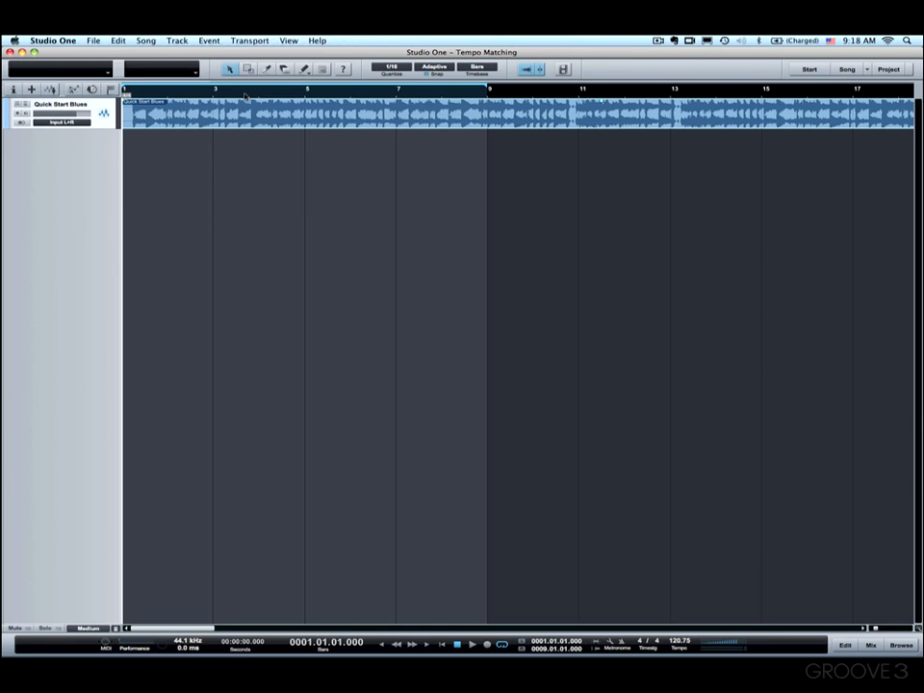
- Set the tempo mode of the Quick Start Blues track to Don't follow
left_click(13, 88)
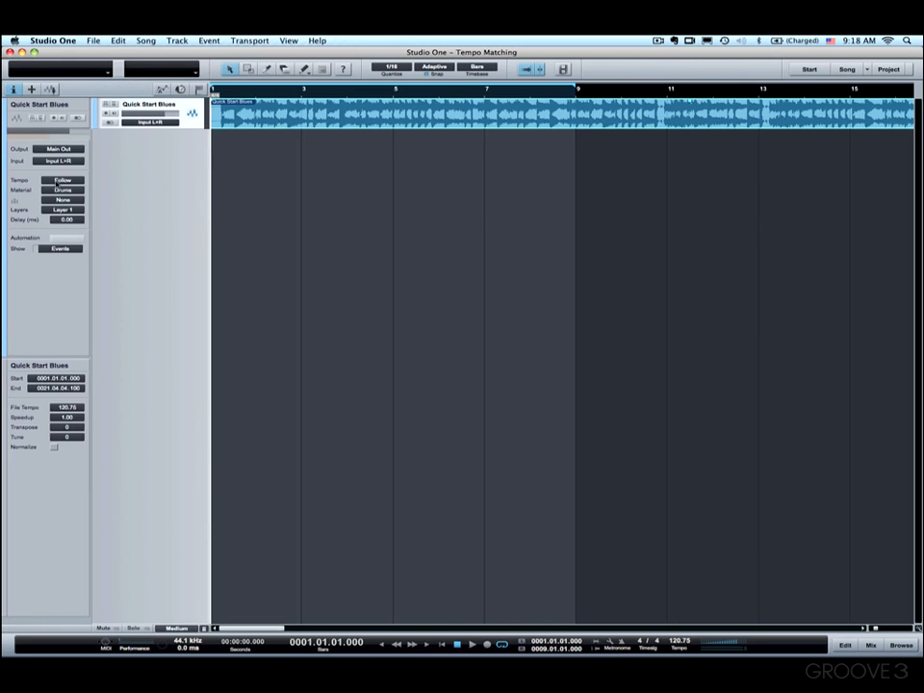
left_click(65, 180)
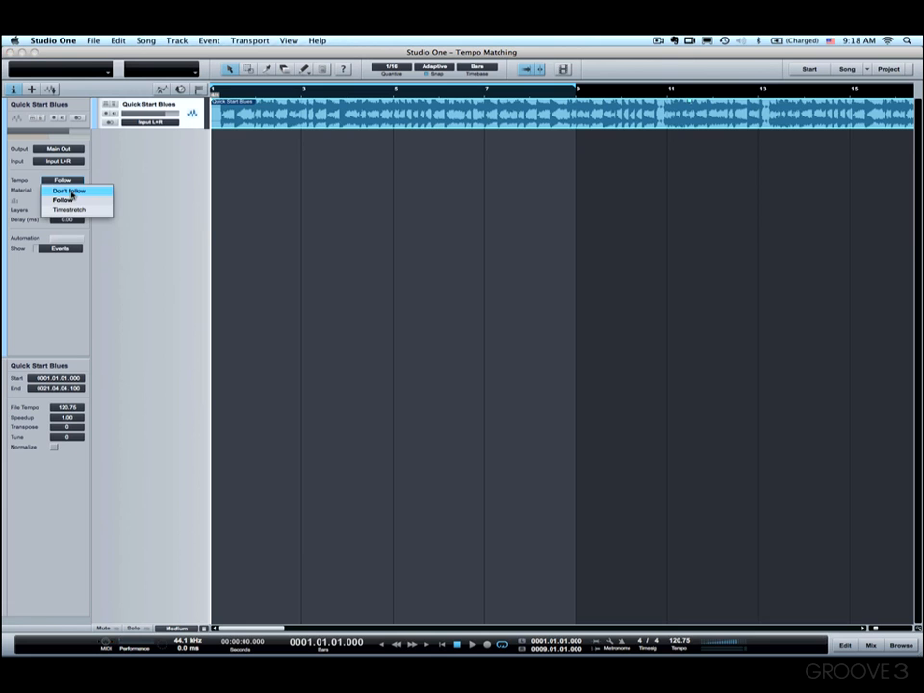
left_click(71, 194)
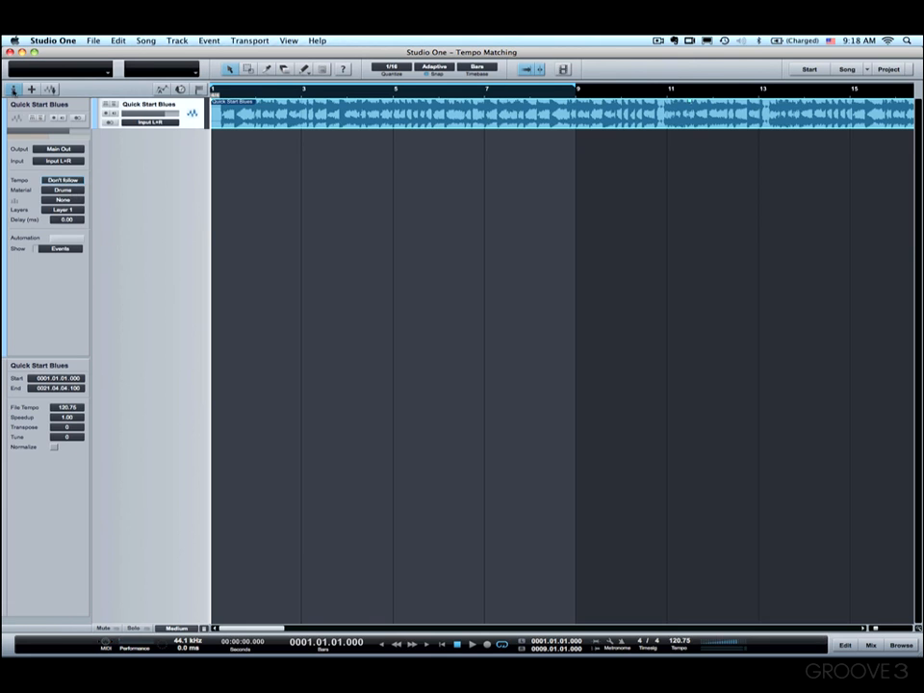
left_click(14, 88)
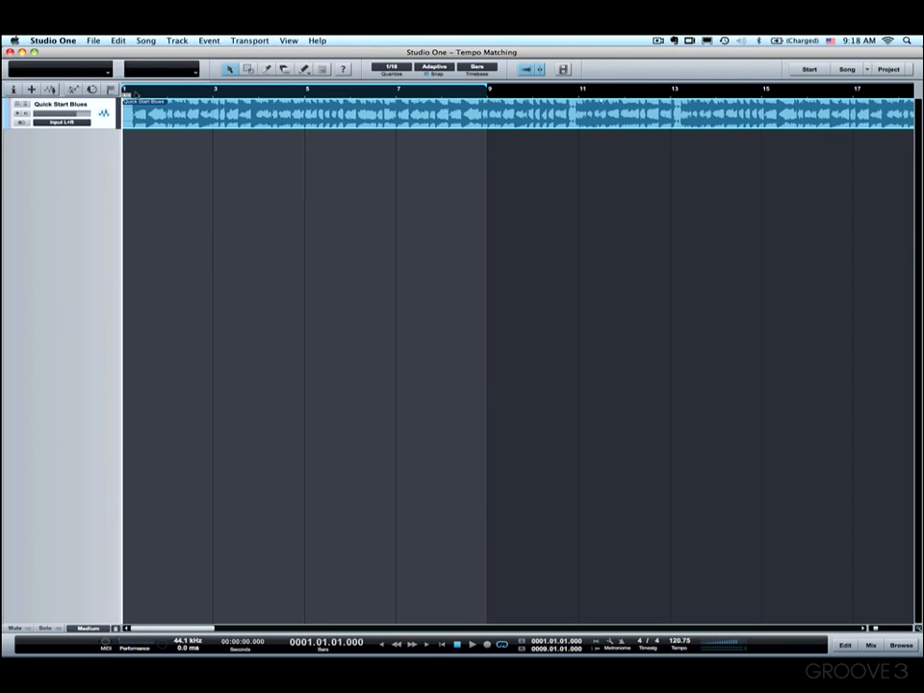
- Trim the silence off the start of the Quick Start Blues event up to the first note in the audio editor
left_click_drag(136, 94, 146, 125)
scroll(198, 160, "left", 2)
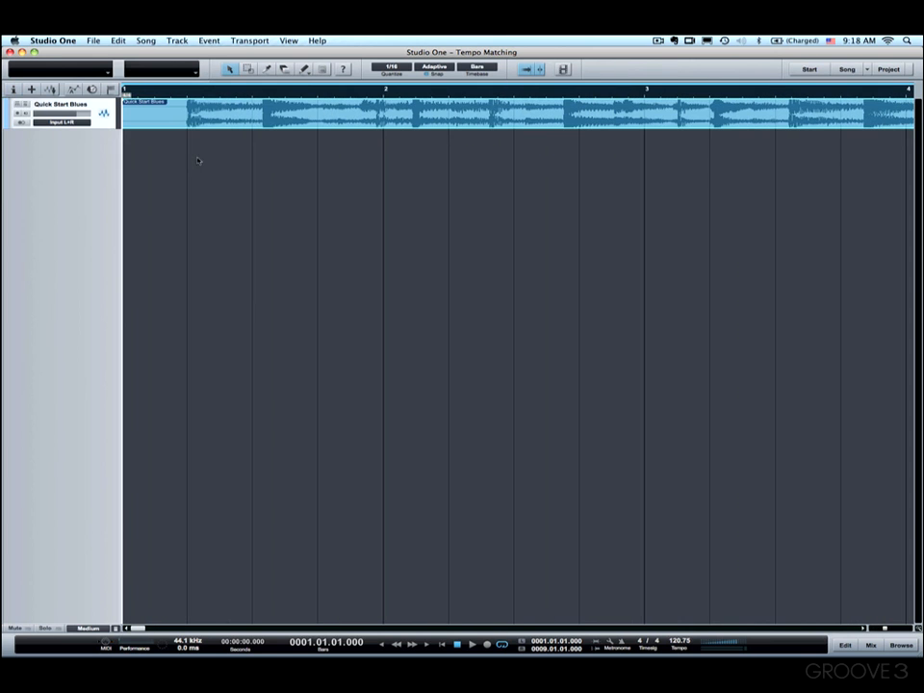
double_click(167, 117)
left_click_drag(108, 450, 111, 460)
scroll(106, 472, "left", 1)
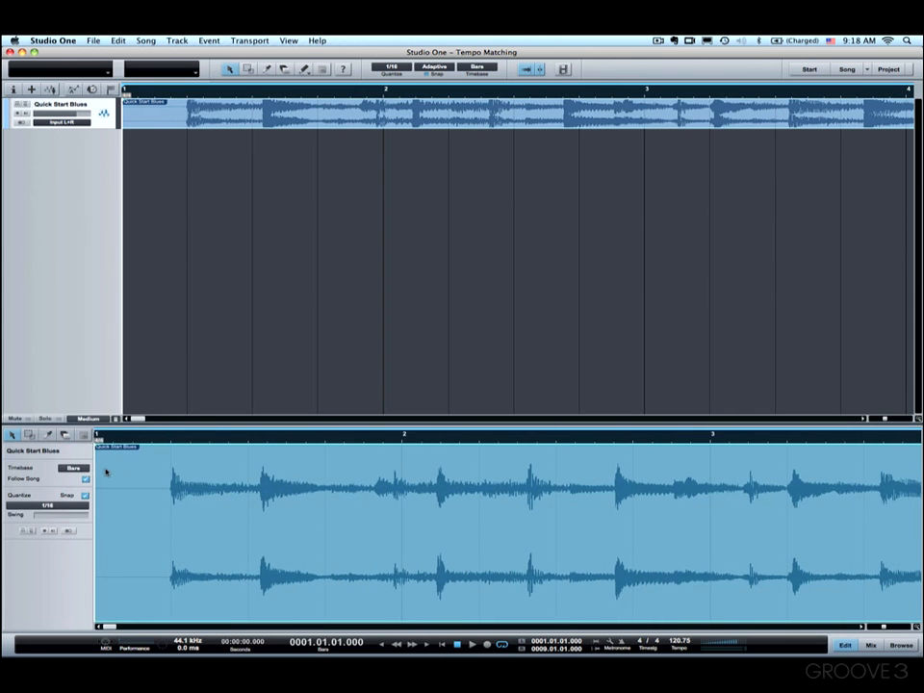
left_click_drag(96, 472, 186, 519)
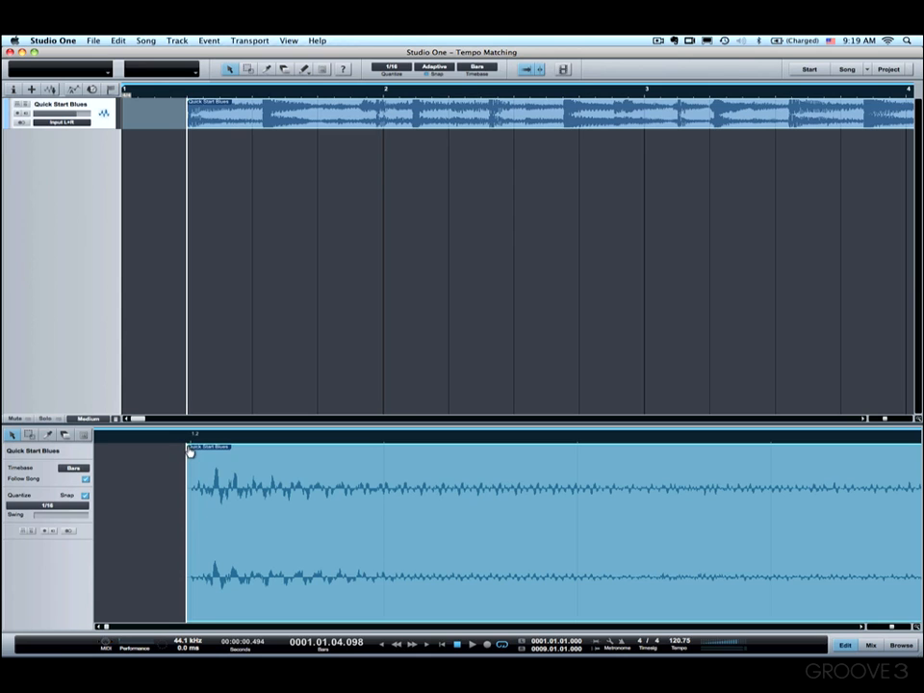
left_click_drag(189, 449, 191, 451)
key("F2")
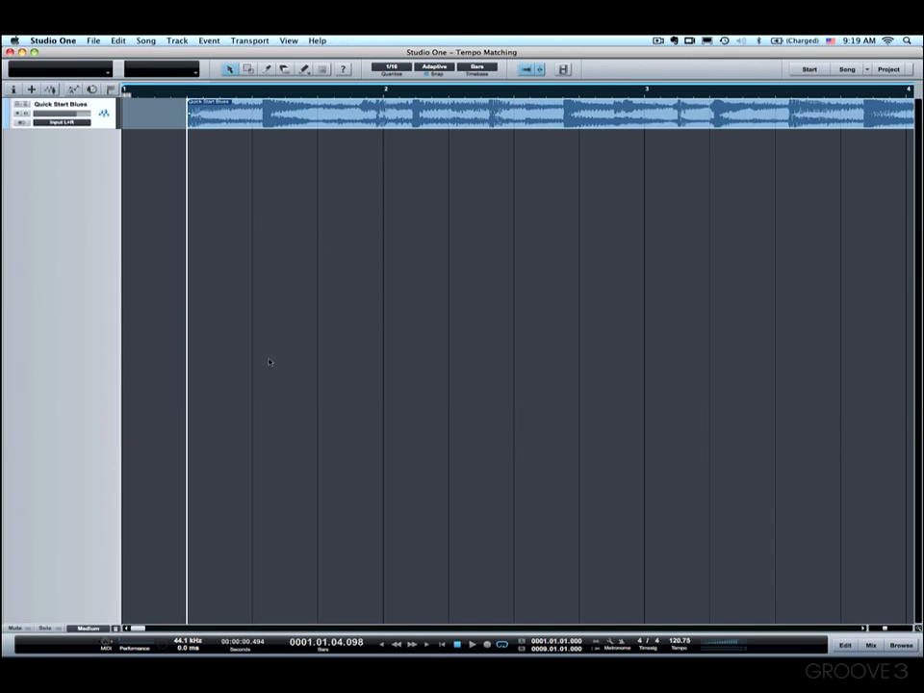
- Move the trimmed event so it starts at bar 1 and play it to find the downbeat of bar 3
left_click_drag(278, 117, 205, 116)
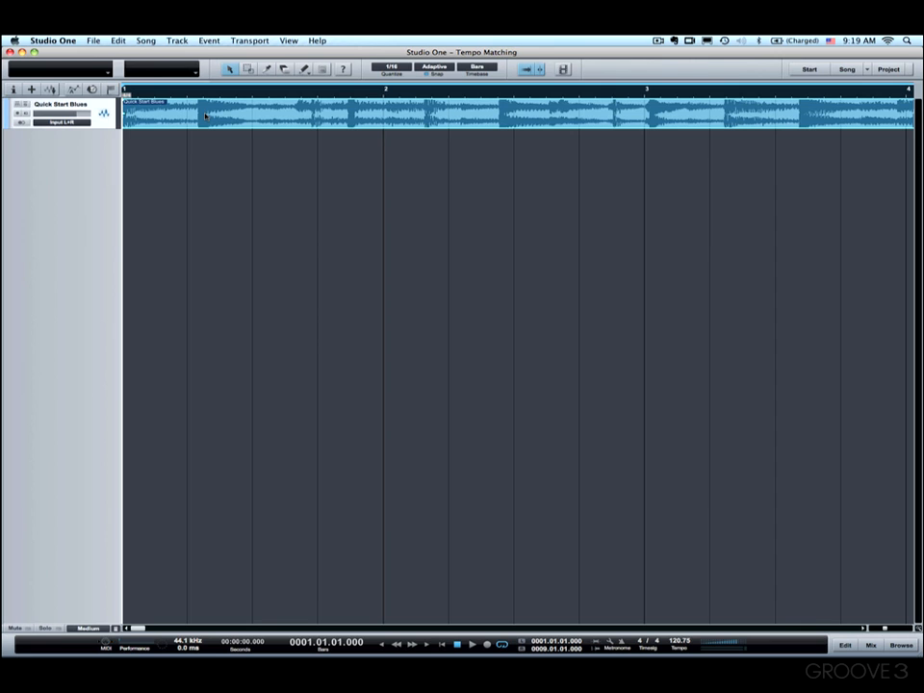
key("space")
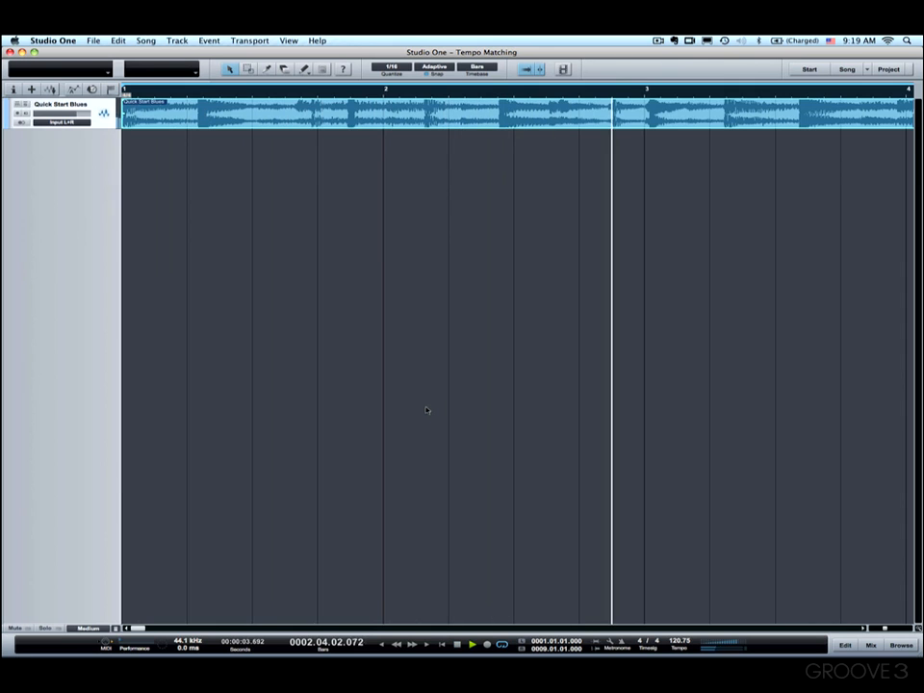
key("space")
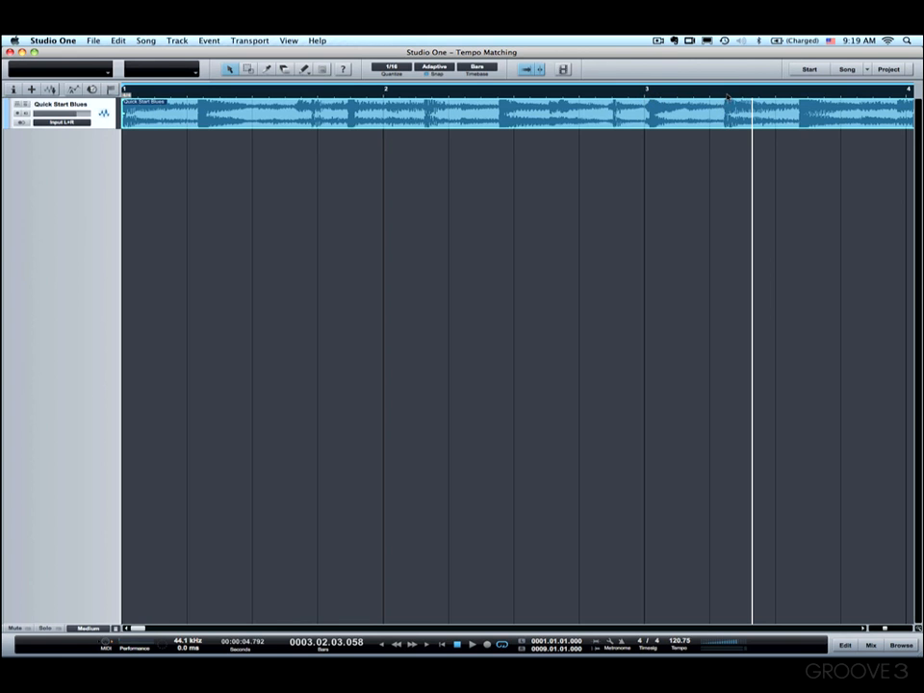
- Adjust the song tempo to 104.95 so that the bar 3 grid line meets the matching transient in the audio
left_click_drag(728, 97, 730, 117)
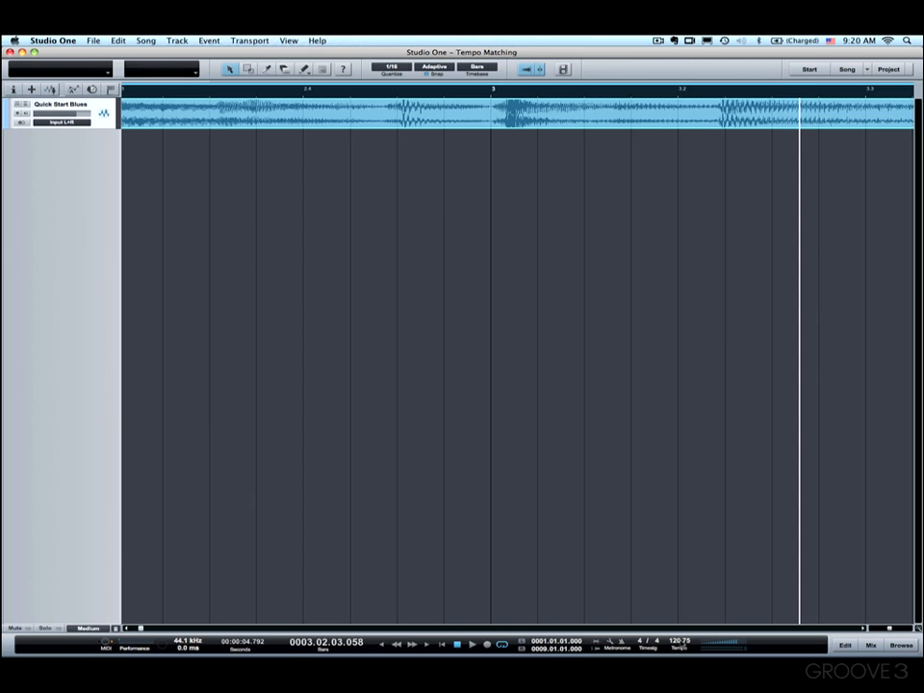
left_click_drag(666, 641, 670, 649)
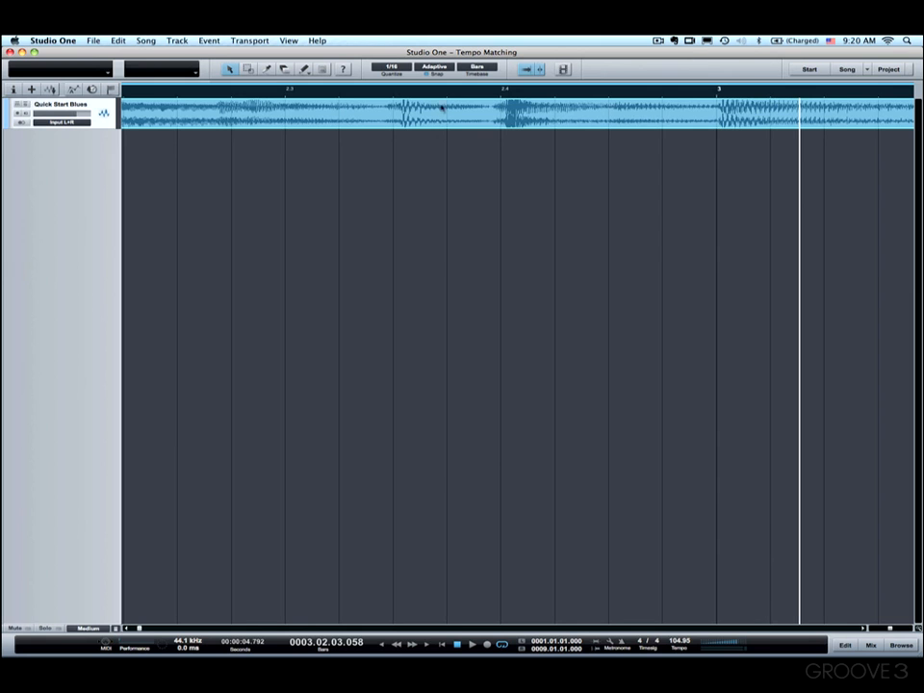
left_click_drag(440, 89, 431, 55)
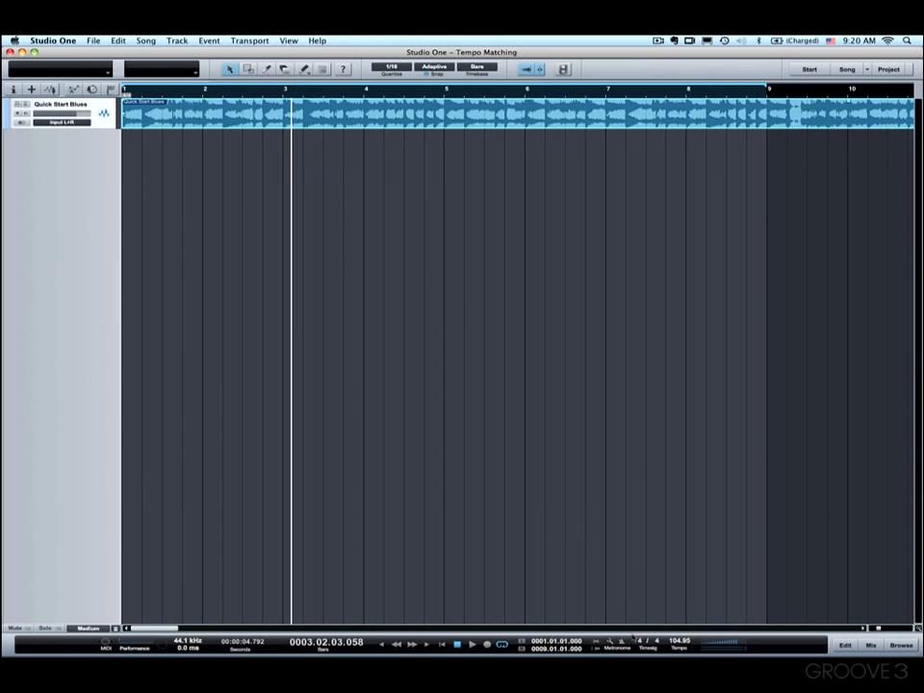
- Turn on the metronome and make sure Click in Play is enabled in its setup
key("space")
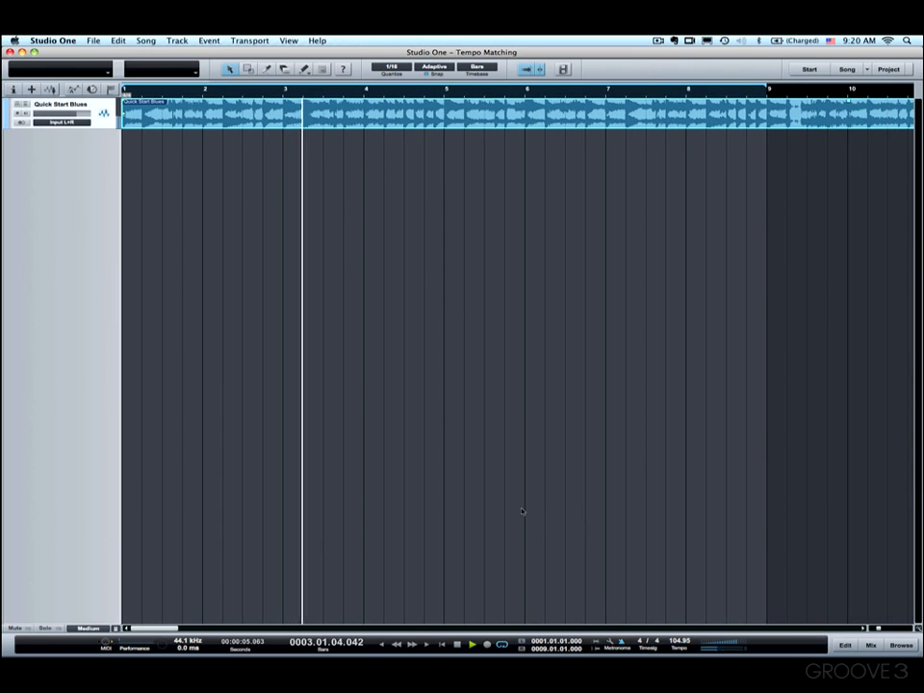
key("space")
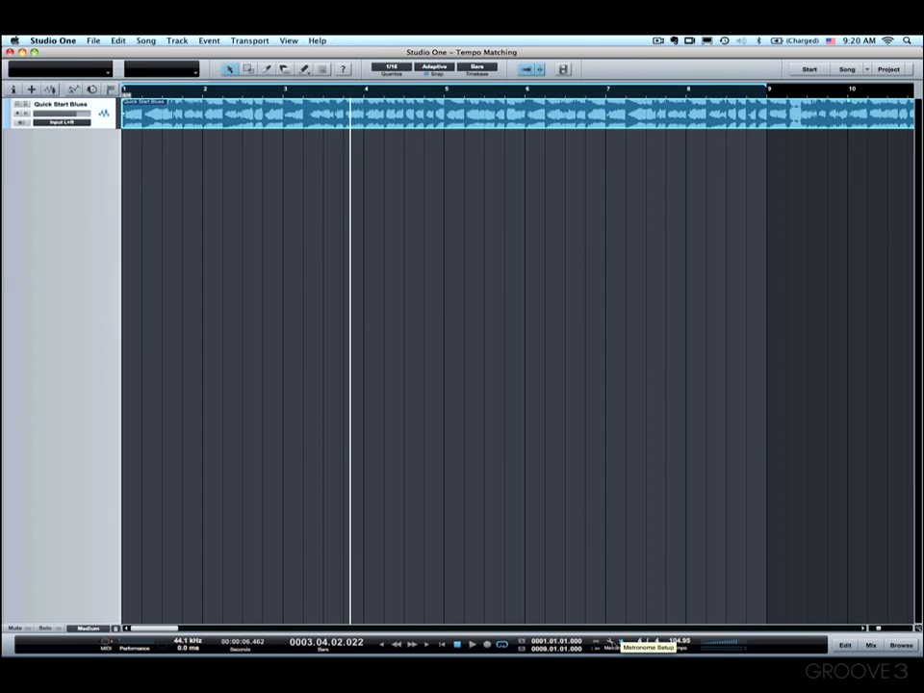
left_click(612, 640)
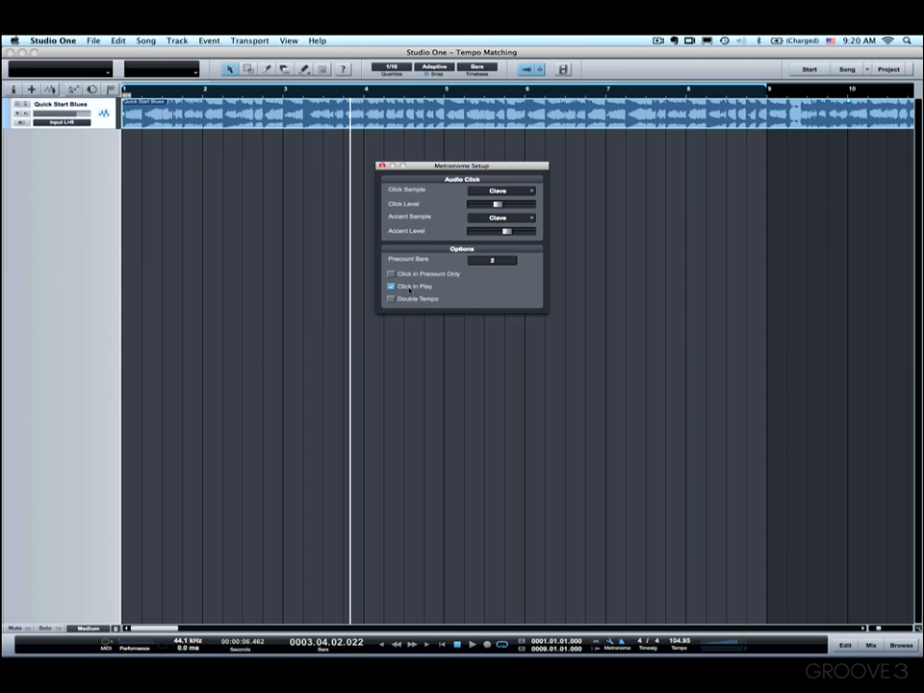
left_click(382, 166)
- Play the track against the metronome in the first eight bars and again from about bar 14 to check the tempo match
key("space")
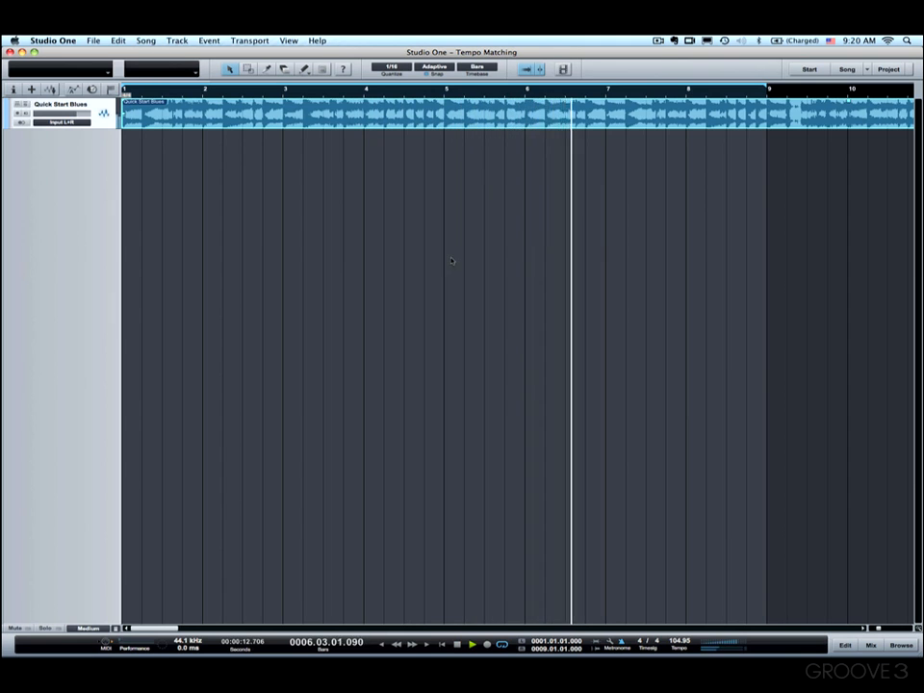
scroll(452, 261, "right", 5)
scroll(451, 261, "right", 2)
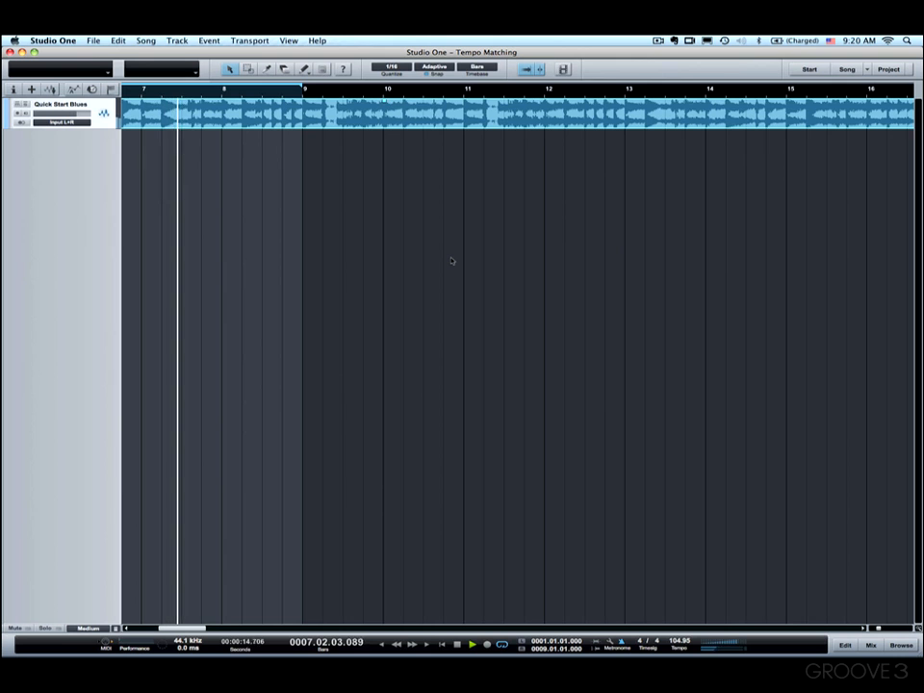
key("space")
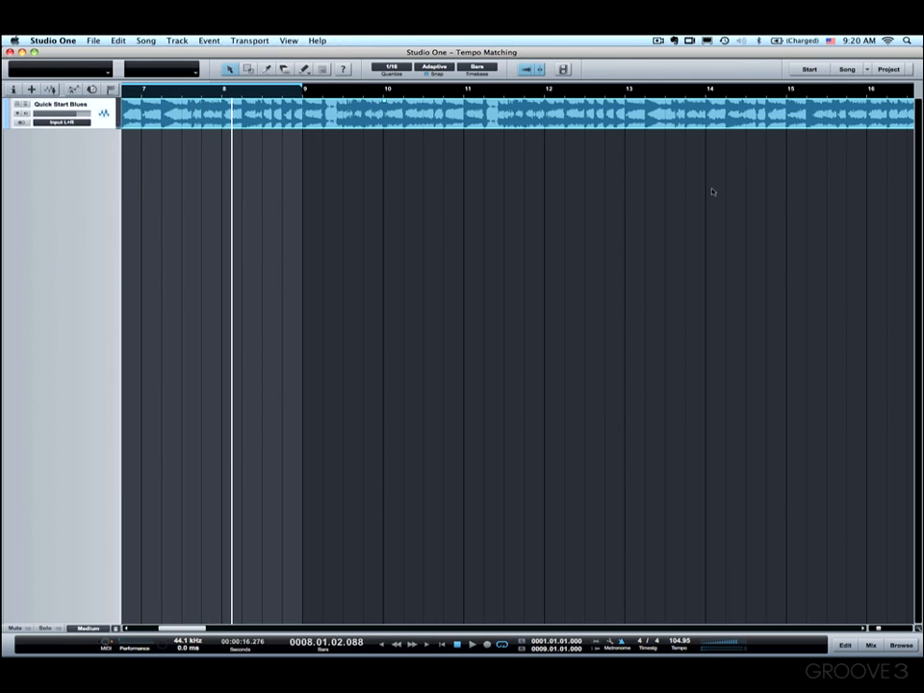
scroll(651, 233, "right", 9)
scroll(652, 233, "left", 4)
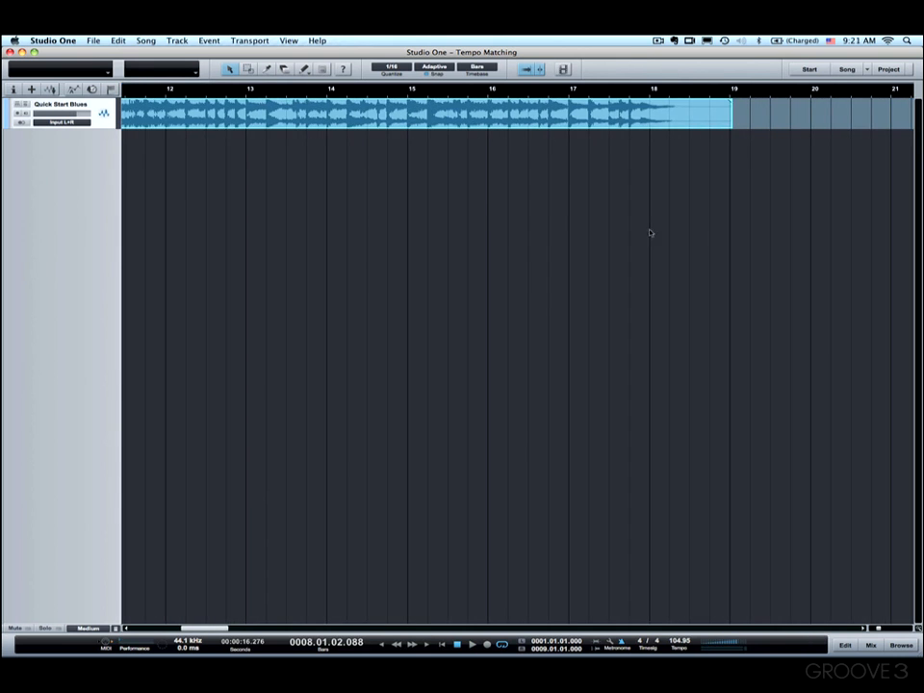
left_click(381, 90)
key("space")
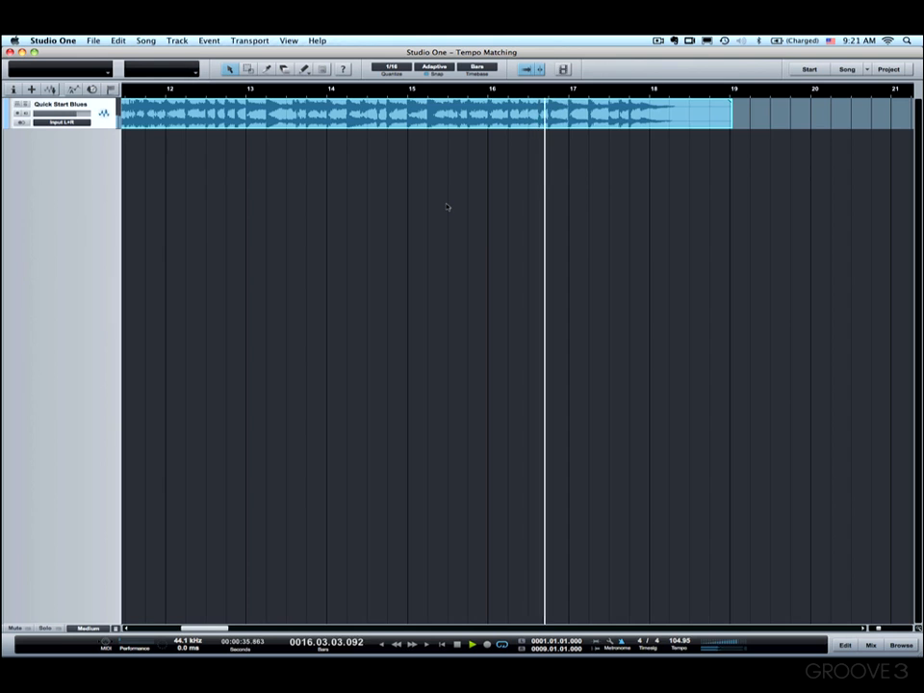
- Stop playback and examine how the transients line up with the beat grid in bar 17
left_click_drag(573, 88, 571, 120)
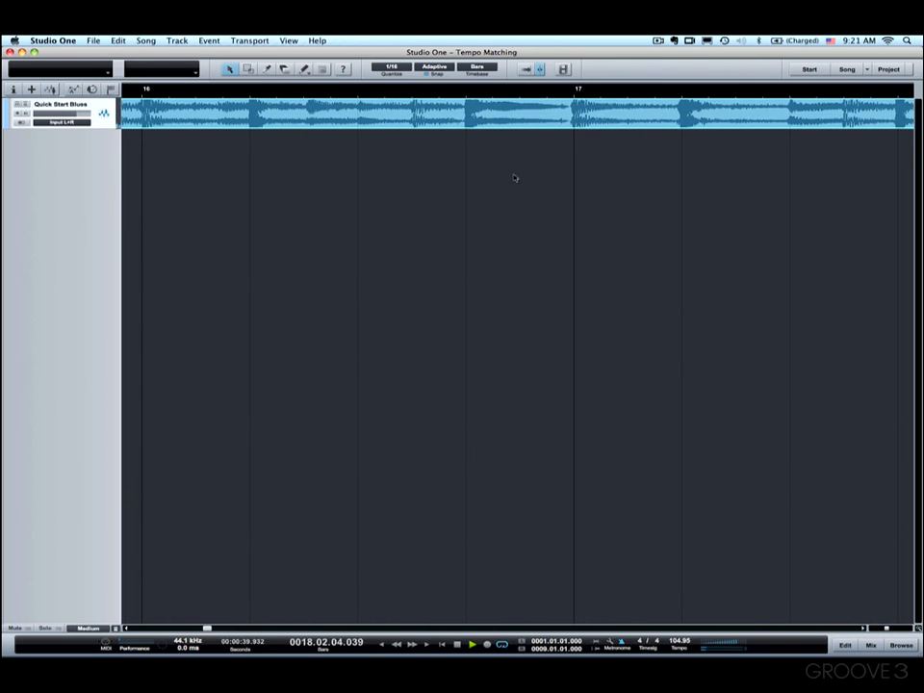
left_click(457, 643)
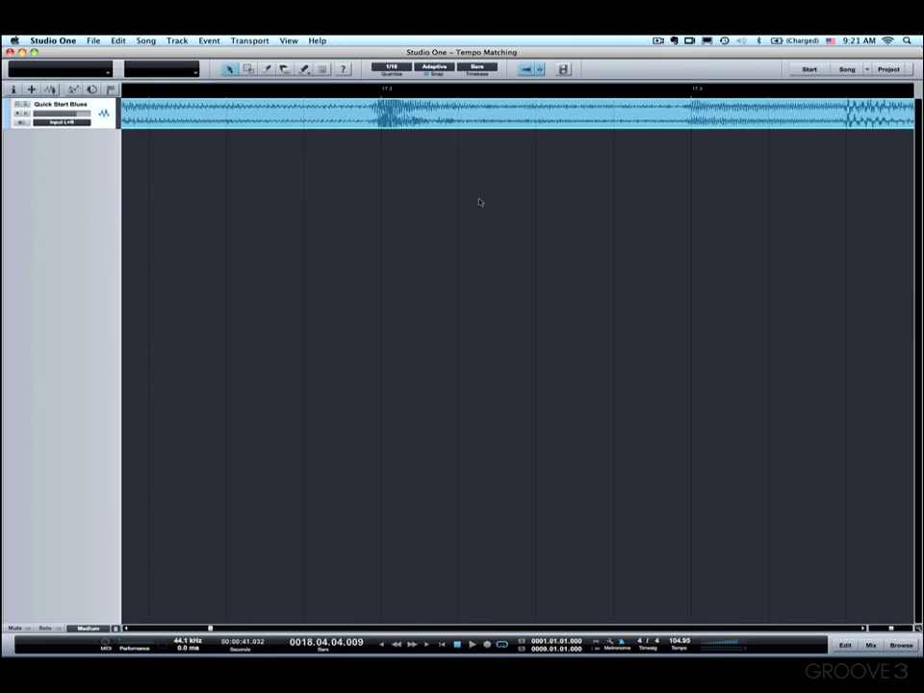
scroll(449, 210, "right", 2)
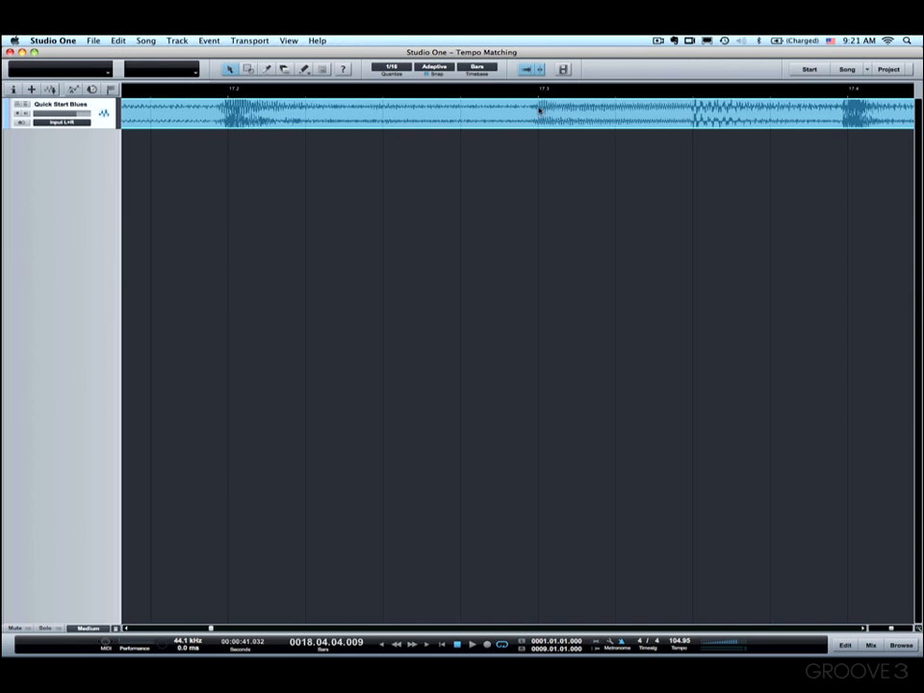
scroll(514, 182, "right", 3)
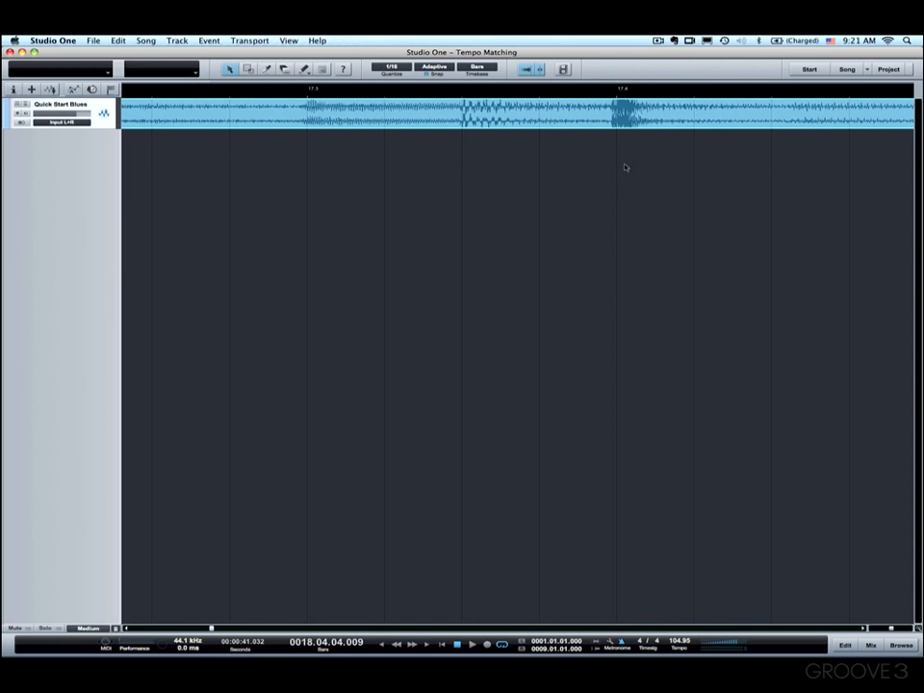
- Set the song tempo to 105
left_click_drag(593, 89, 586, 46)
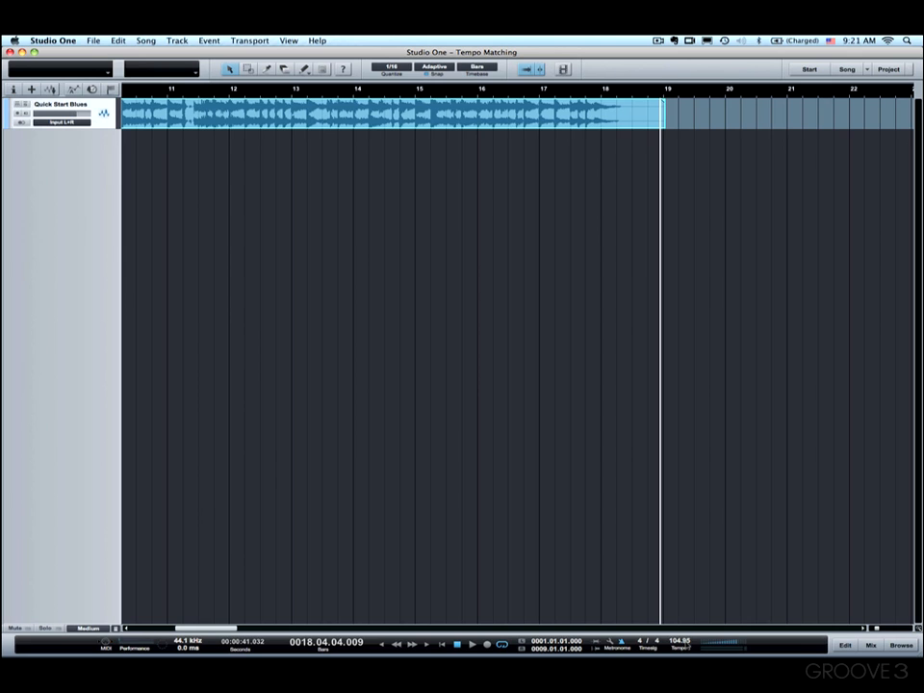
double_click(679, 641)
type("105")
key("Return")
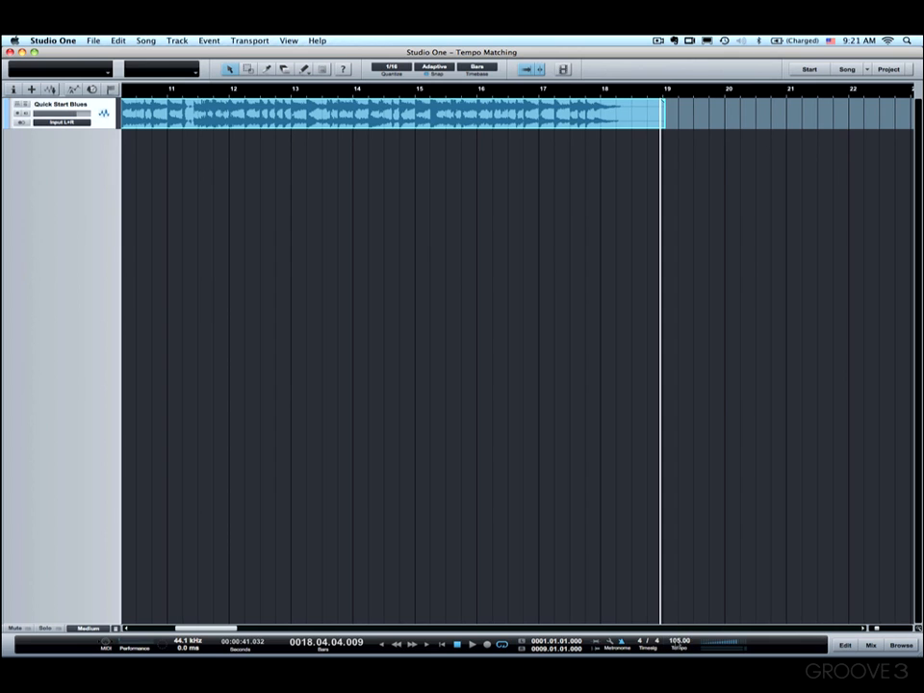
- Play the last bars of the track from about bar 14 against the metronome to check the new tempo
left_click(377, 98)
key("space")
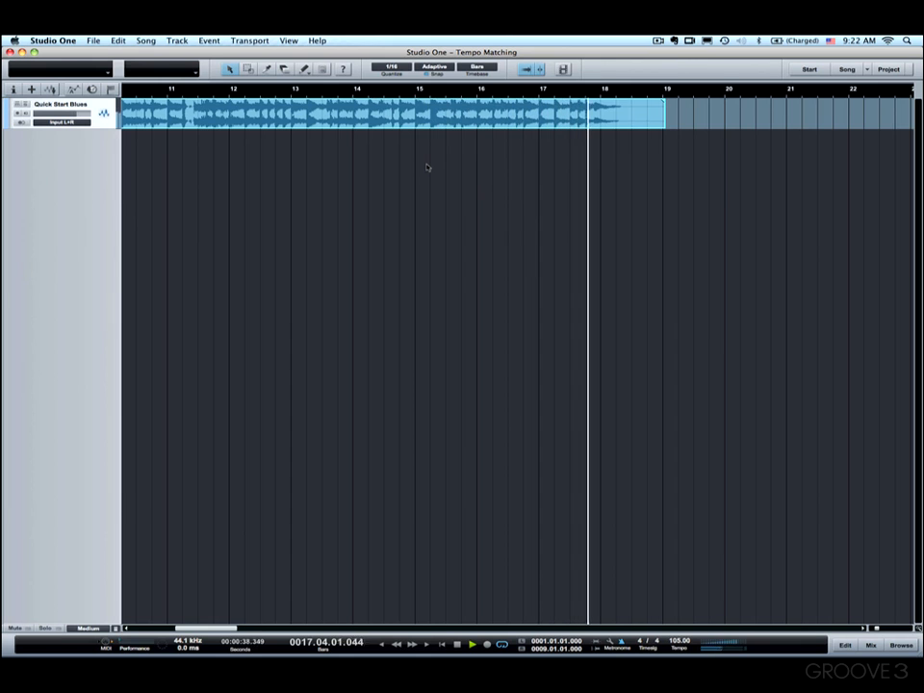
key("space")
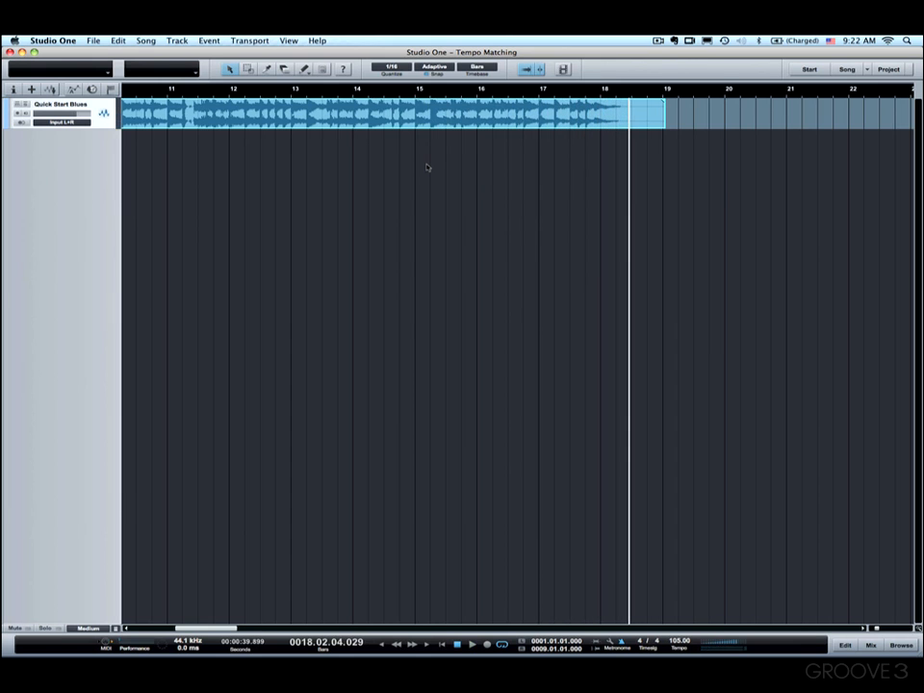
key("comma")
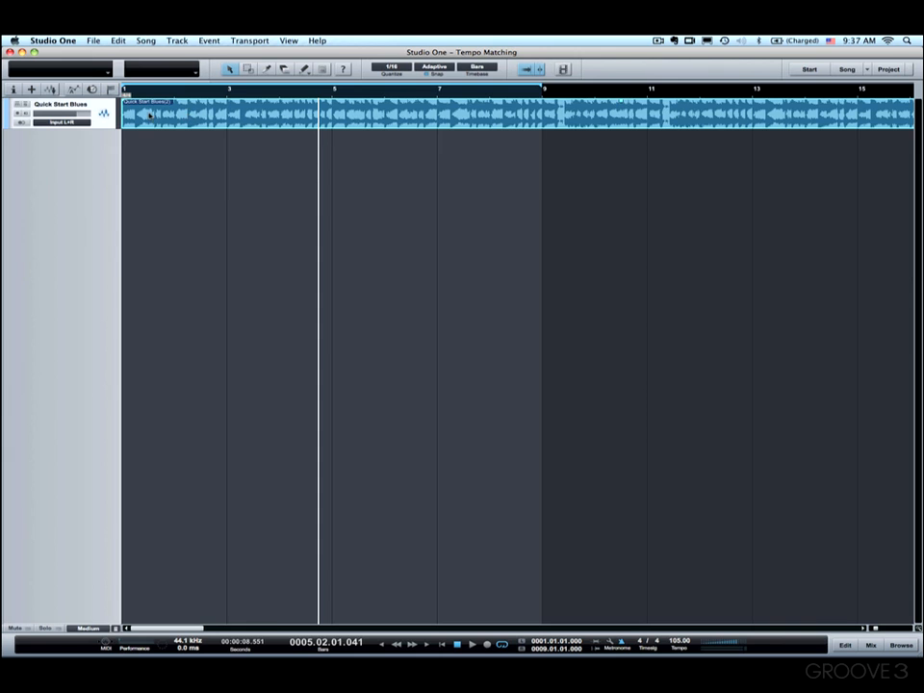
- Show the inspector for the Quick Start Blues event and set its file tempo to 105
left_click(15, 88)
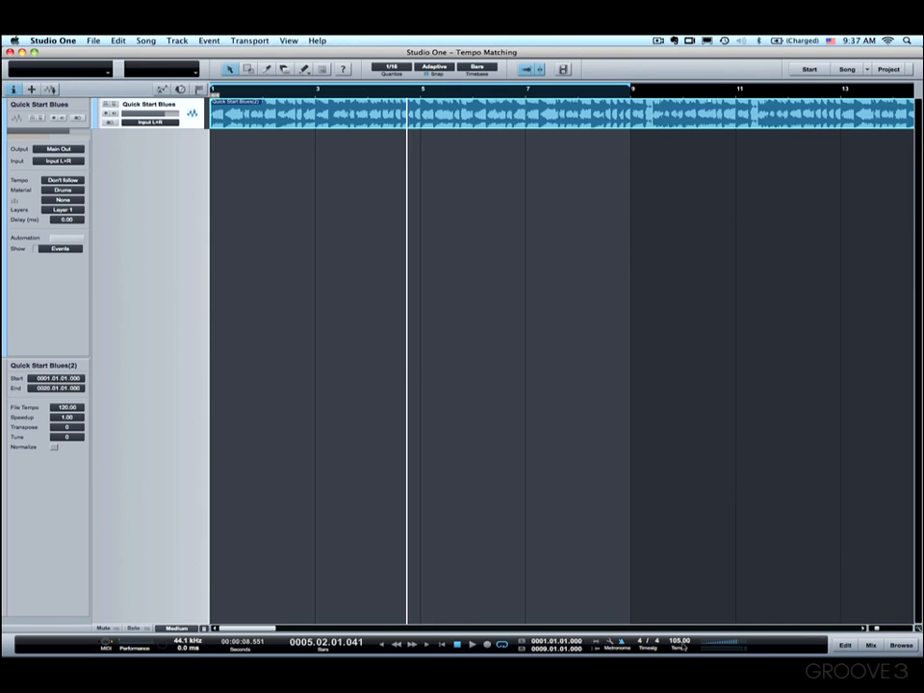
double_click(66, 407)
type("105")
key("Return")
- Set the Quick Start Blues track's tempo mode to Timestretch and its material to Sound
left_click(61, 180)
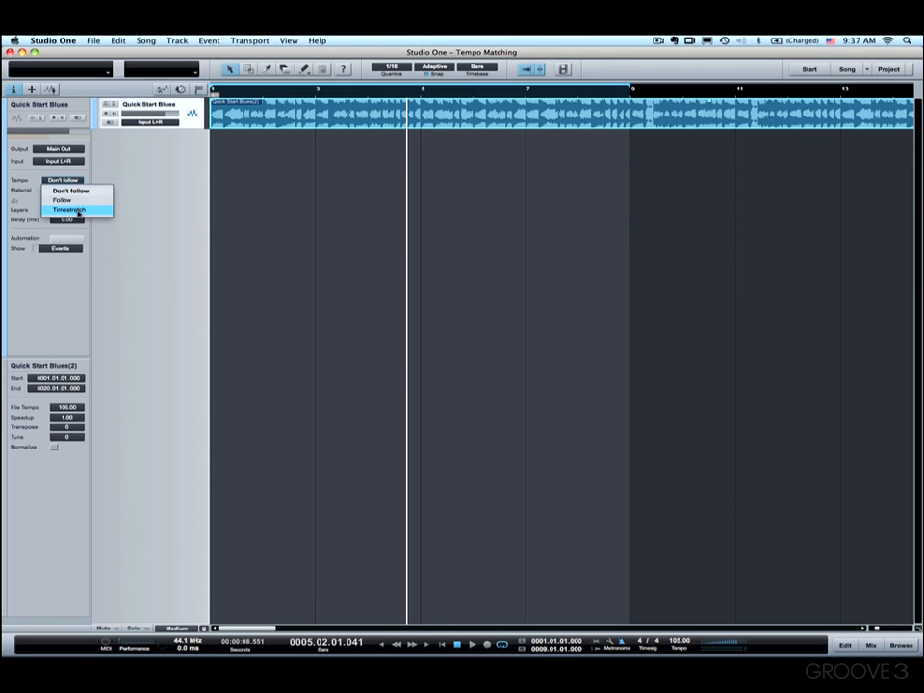
left_click(79, 211)
left_click(61, 190)
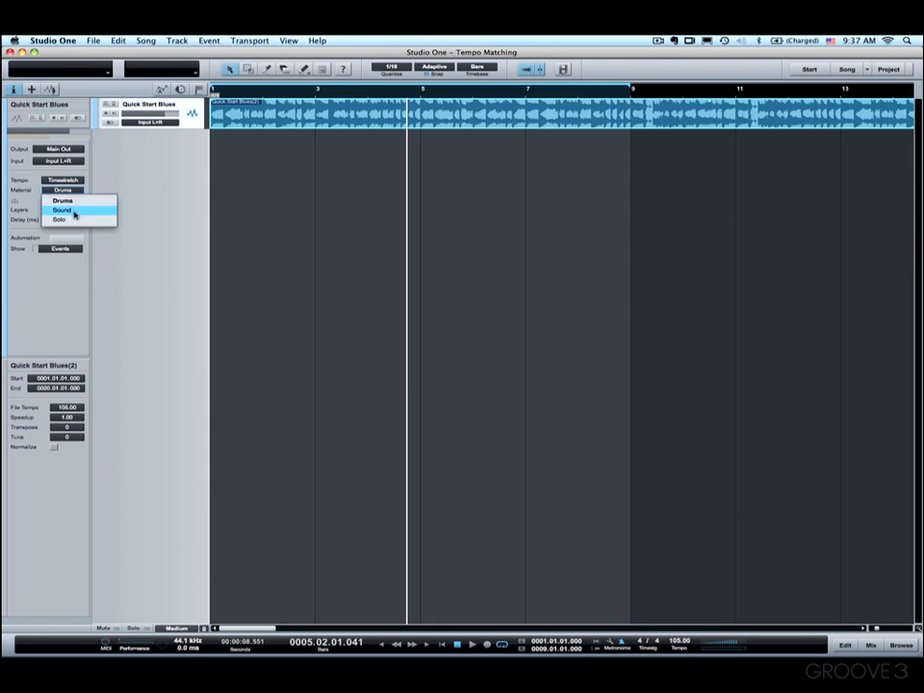
left_click(75, 212)
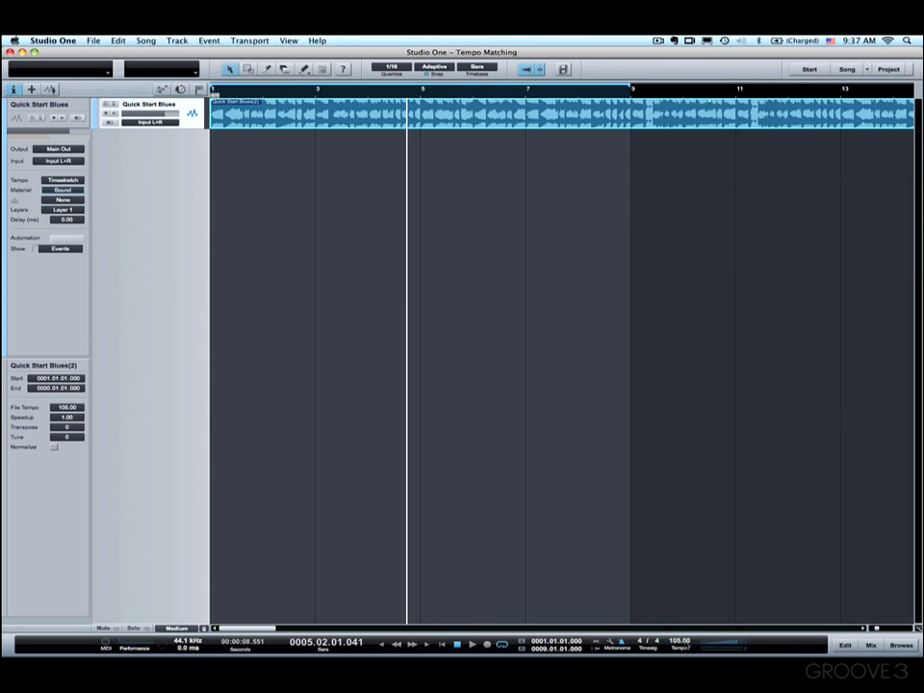
- Set the song tempo to 120 and play the track briefly to hear how it follows the faster tempo
left_click(682, 641)
type("120")
key("Return")
key("space")
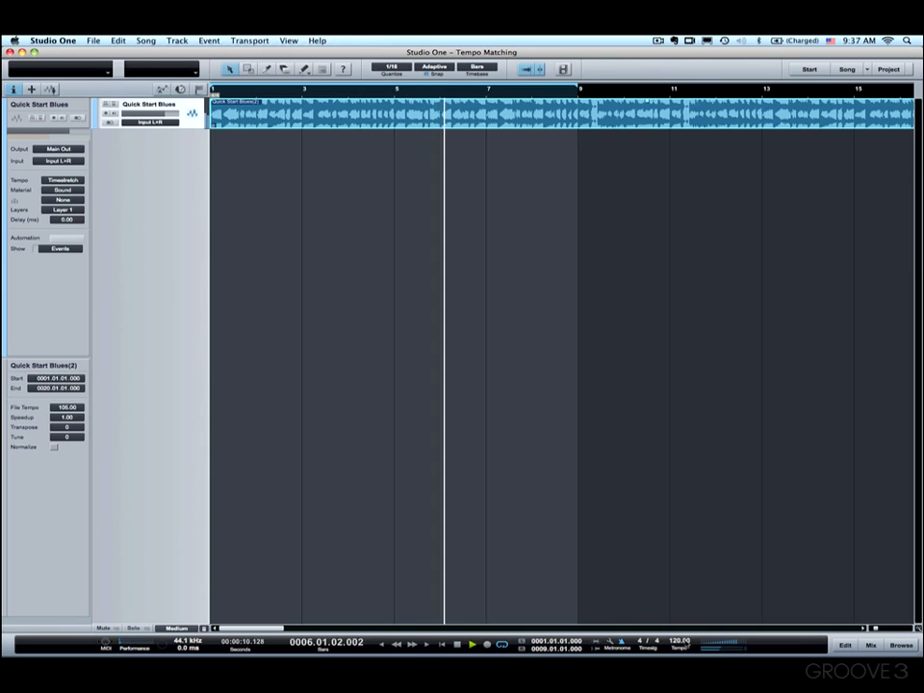
key("space")
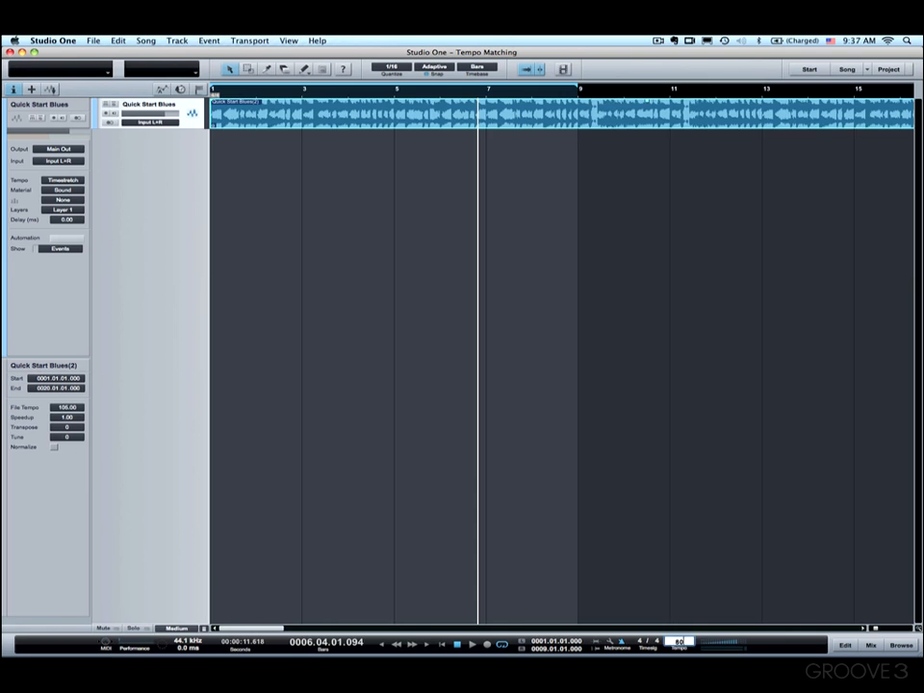
- Set the song tempo to 80 and play the track briefly to hear how it follows the slower tempo
type("80")
key("Return")
key("space")
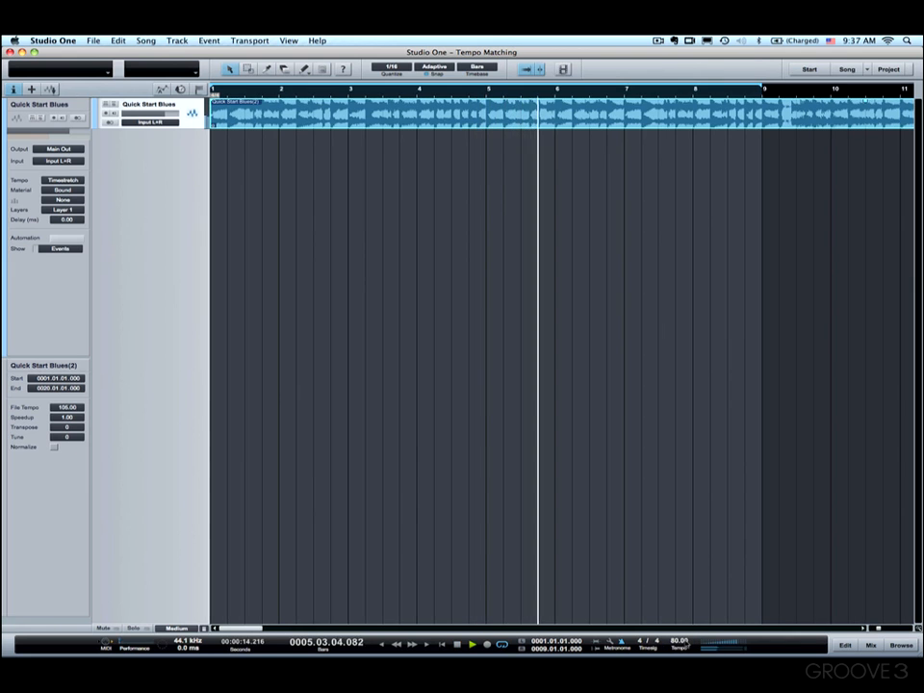
key("space")
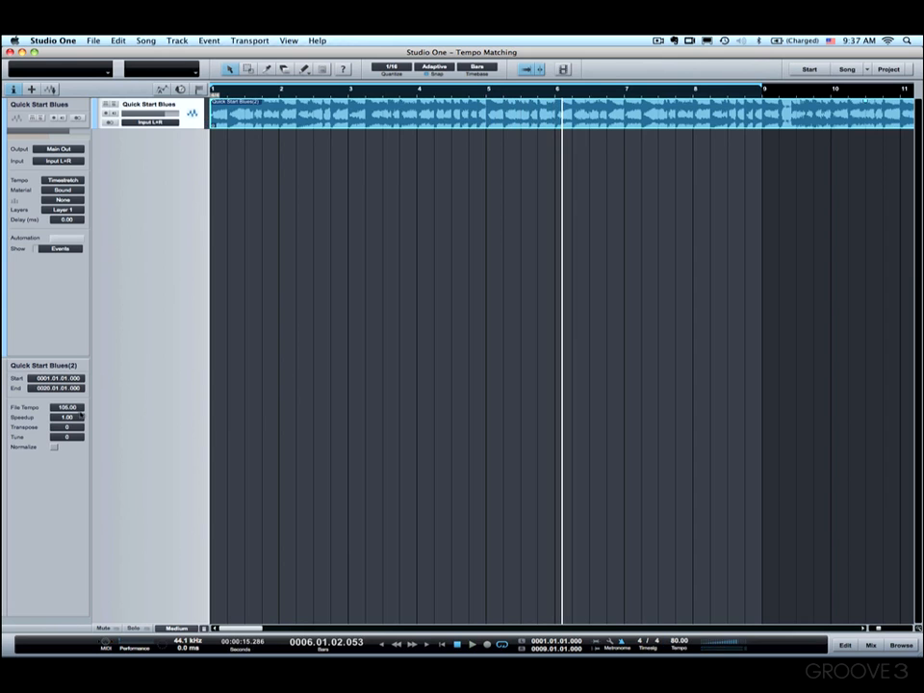